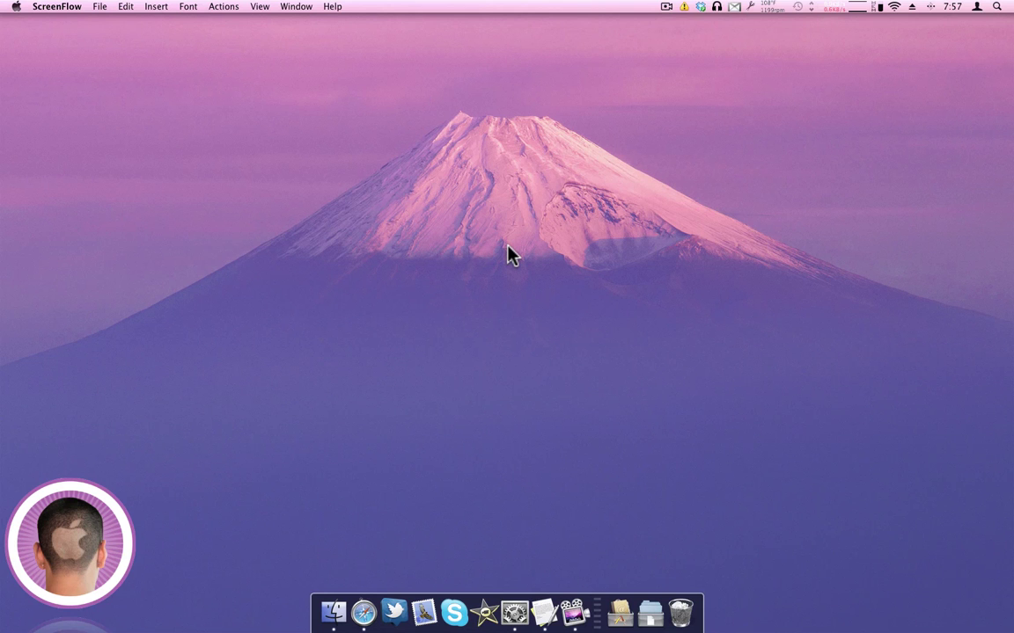
# Check the AirPort status menu, then try launching System Preferences from the Dock
pyautogui.click(894, 9)
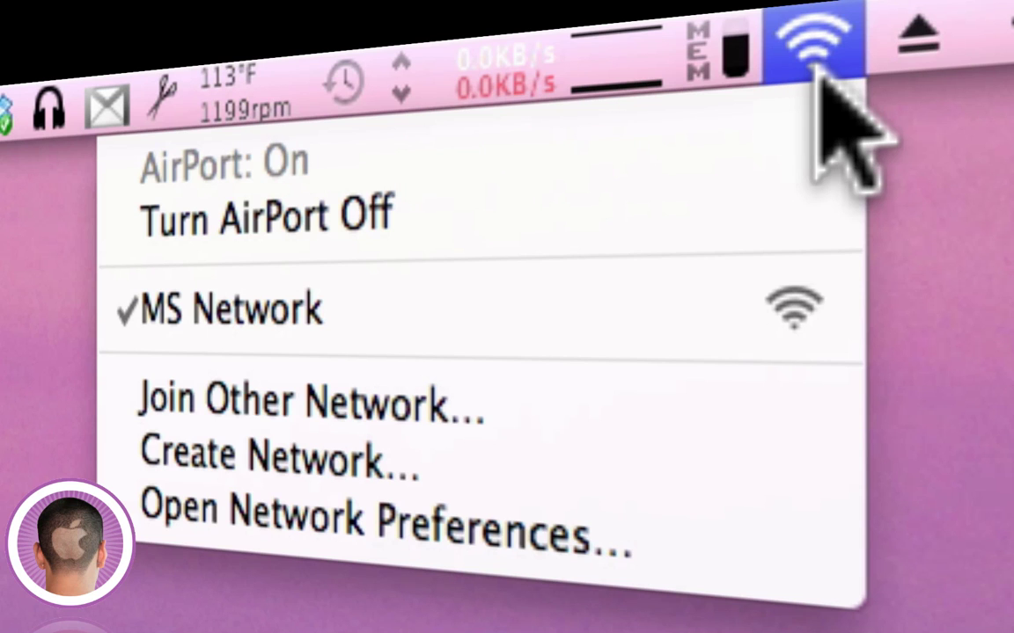
pyautogui.click(818, 78)
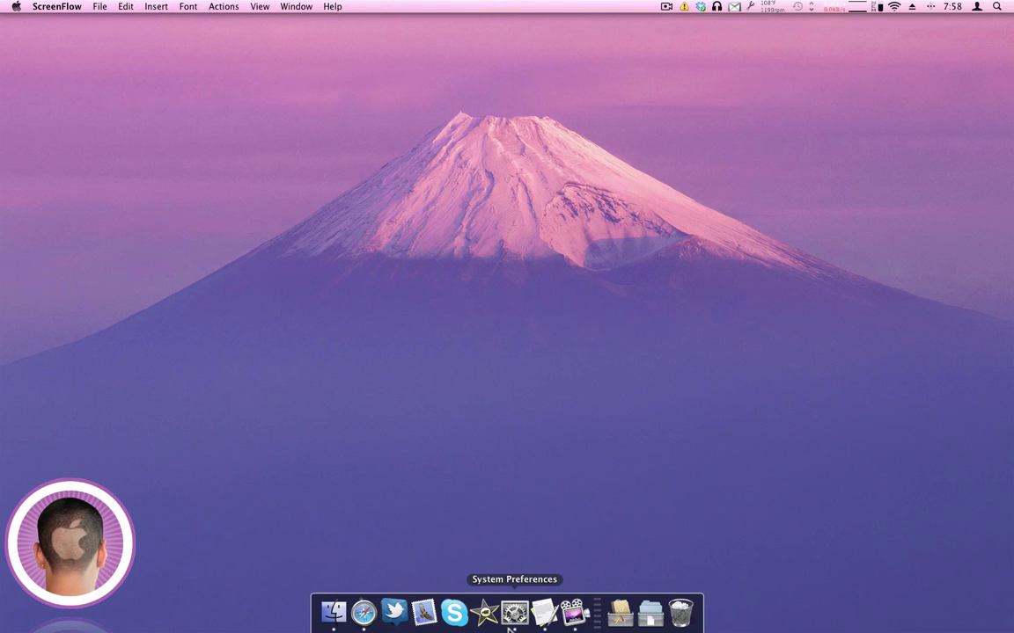
pyautogui.click(514, 616)
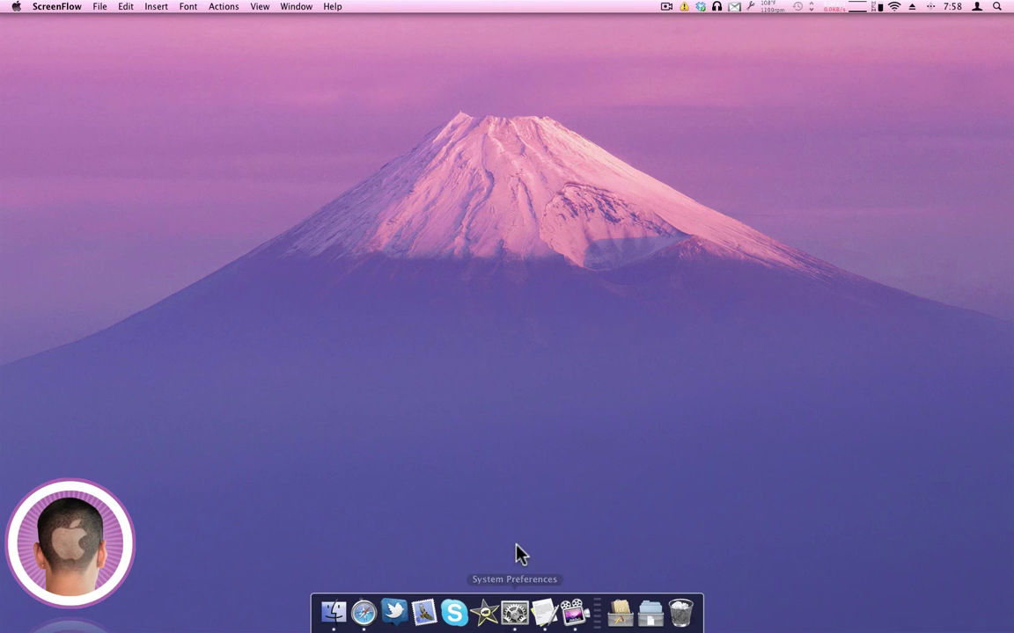
# Open System Preferences from the Applications folder in a Finder window
pyautogui.click(334, 613)
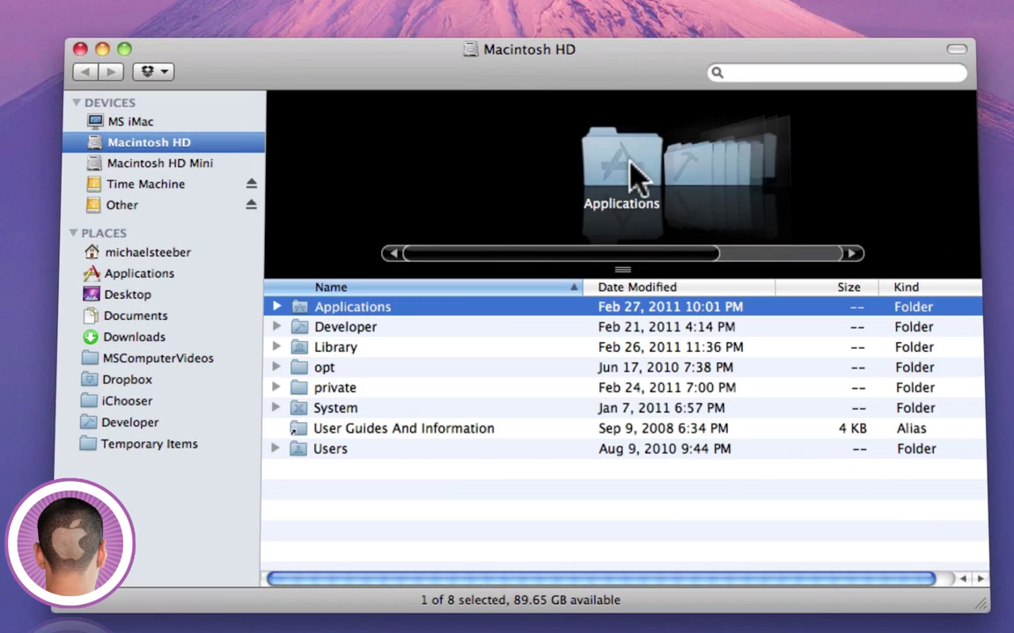
pyautogui.doubleClick(629, 162)
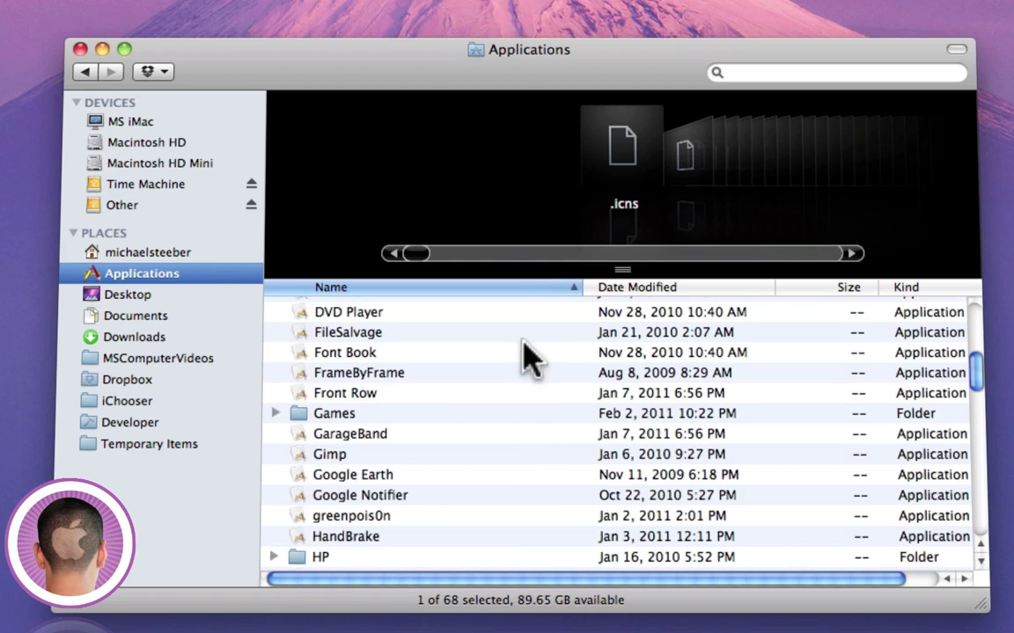
pyautogui.scroll(-2, 437, 384)
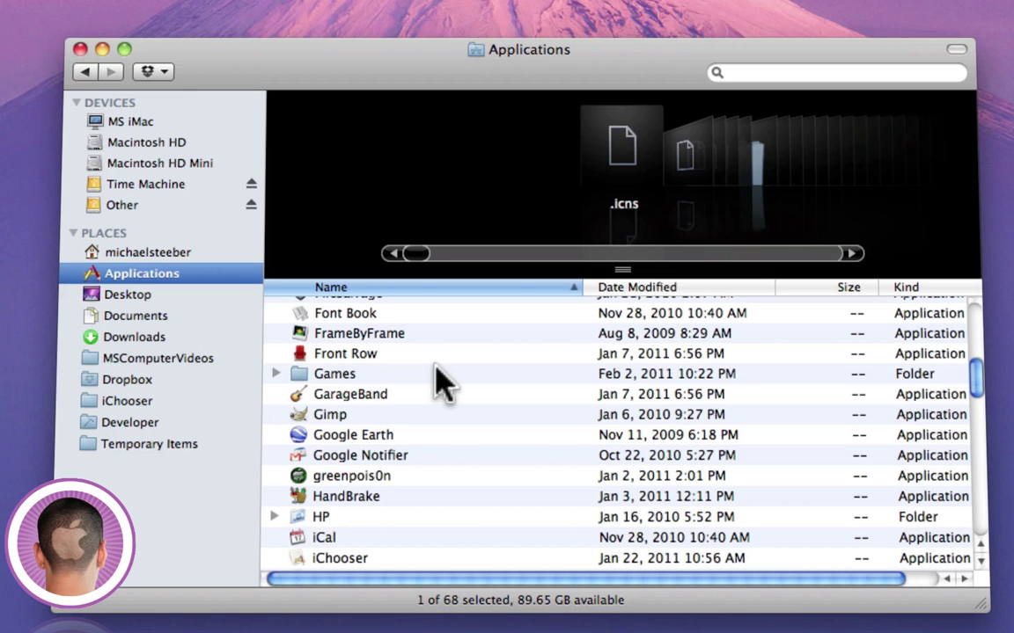
pyautogui.scroll(-6, 444, 373)
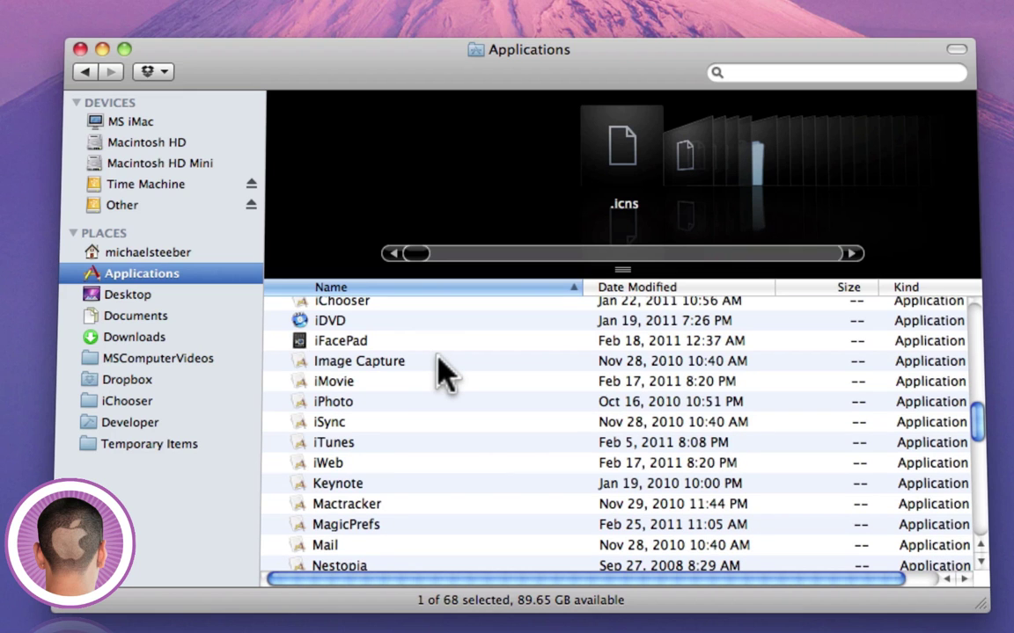
pyautogui.scroll(-10, 440, 374)
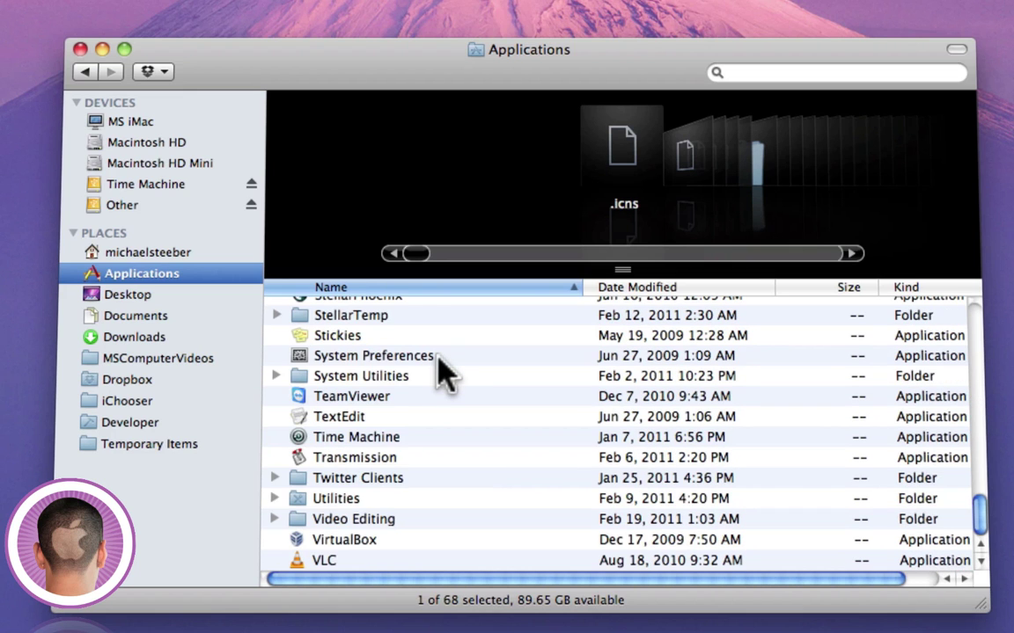
pyautogui.doubleClick(353, 360)
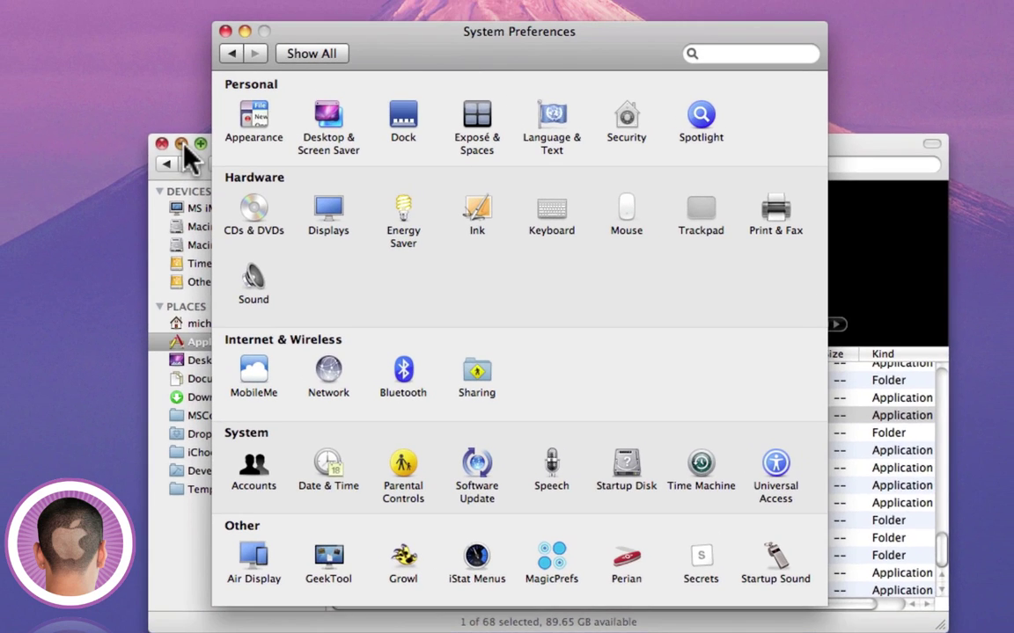
# Close the Finder window, nudge System Preferences right, and open the Network pane
pyautogui.click(110, 84)
pyautogui.moveTo(436, 55); pyautogui.dragTo(450, 56)
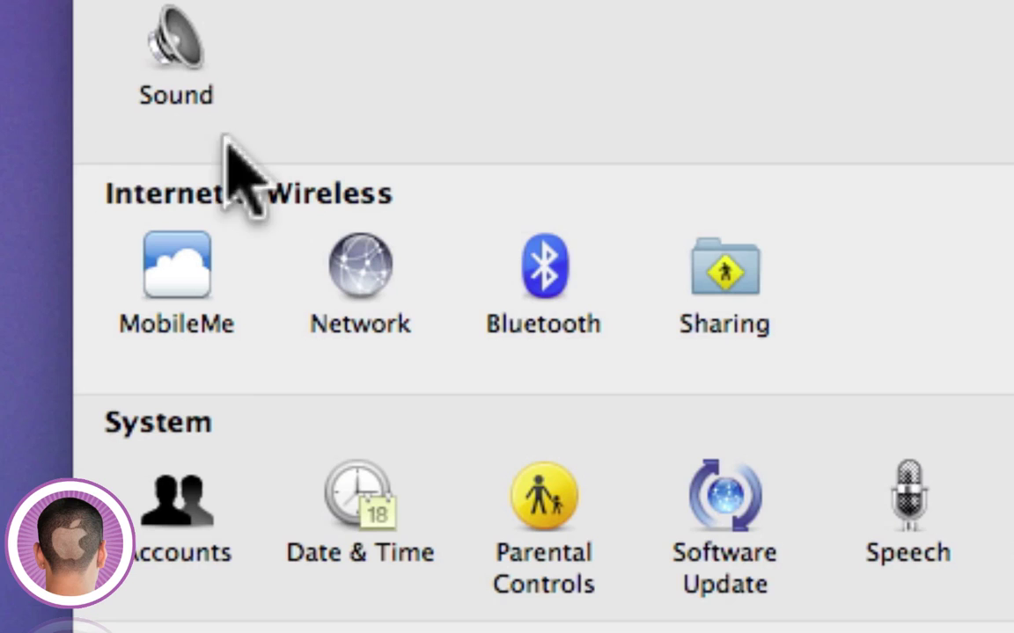
pyautogui.click(401, 282)
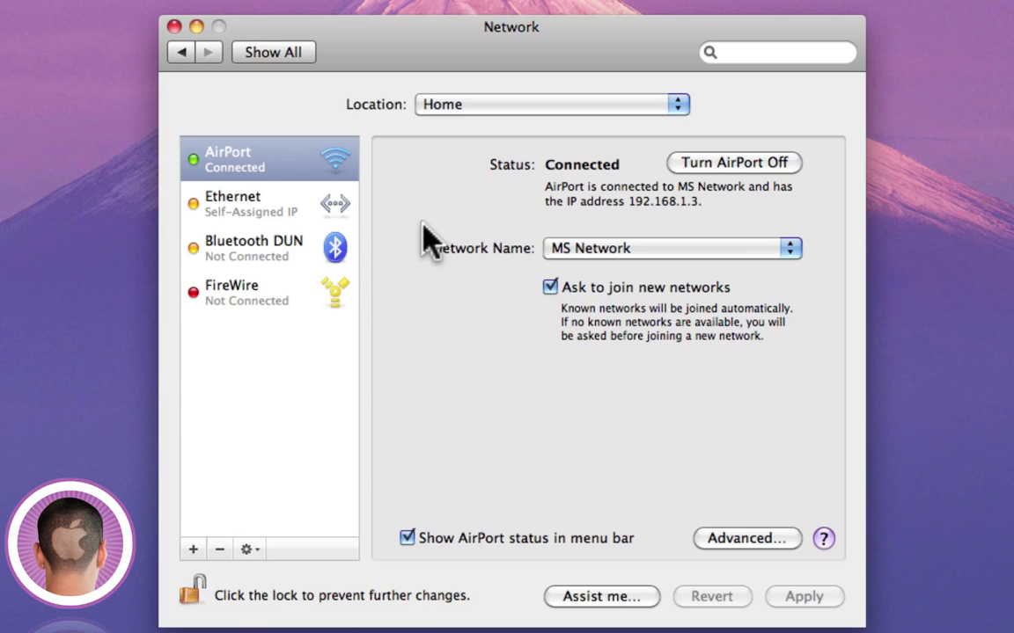
# Compare Ethernet, AirPort and Bluetooth DUN settings, ending on Ethernet's self-assigned 169.254.198.122
pyautogui.click(293, 206)
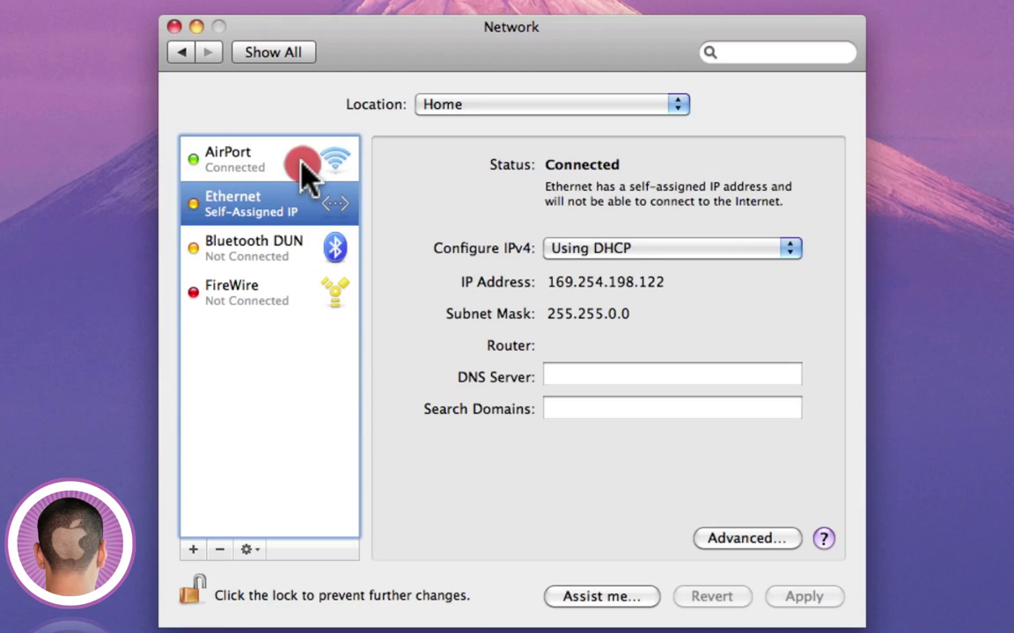
pyautogui.click(286, 158)
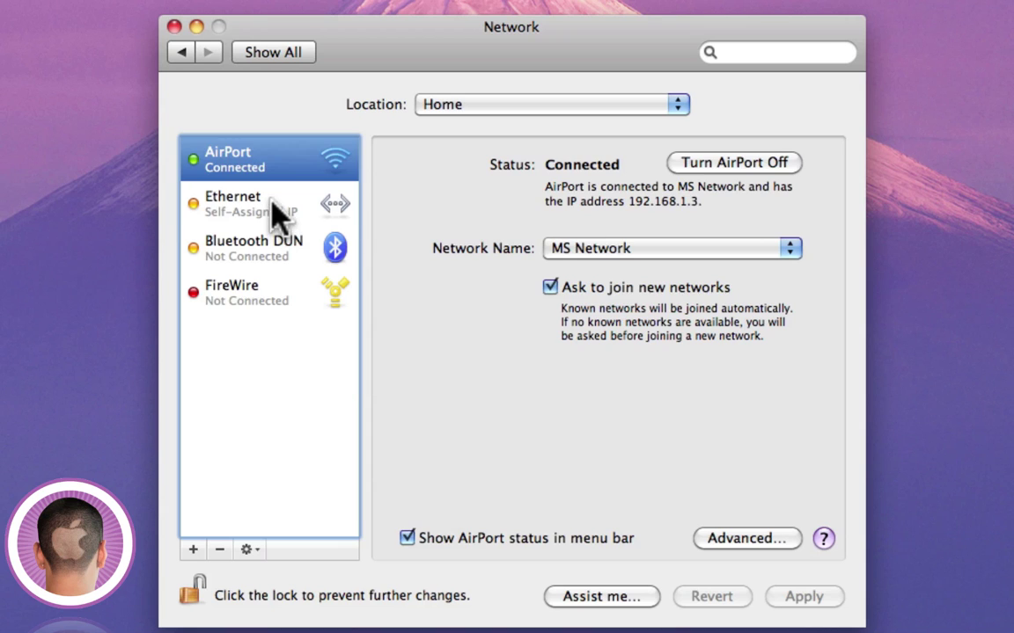
pyautogui.click(271, 202)
pyautogui.click(272, 239)
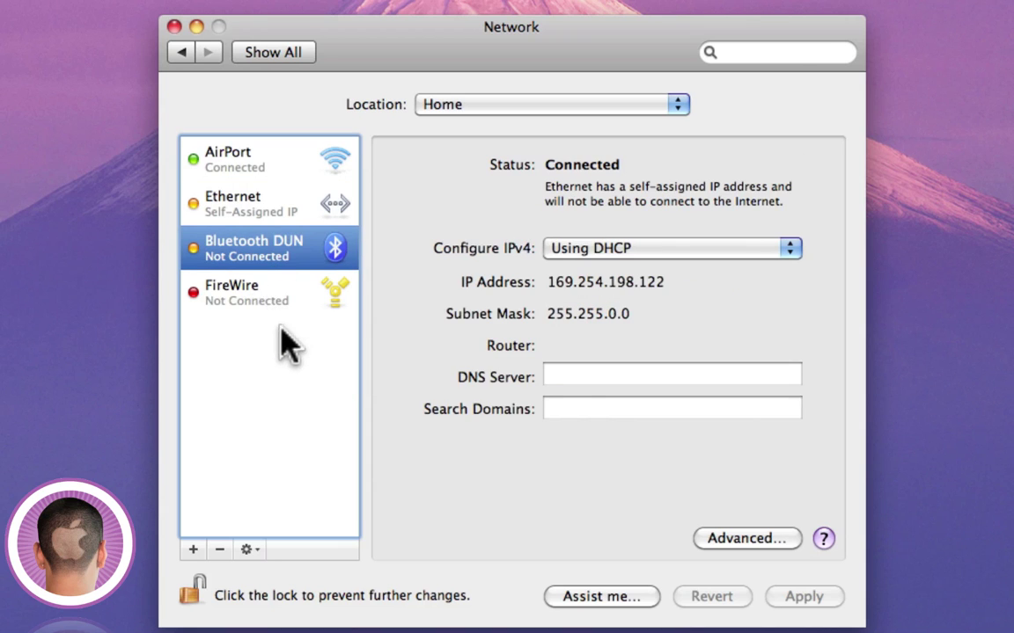
pyautogui.click(281, 205)
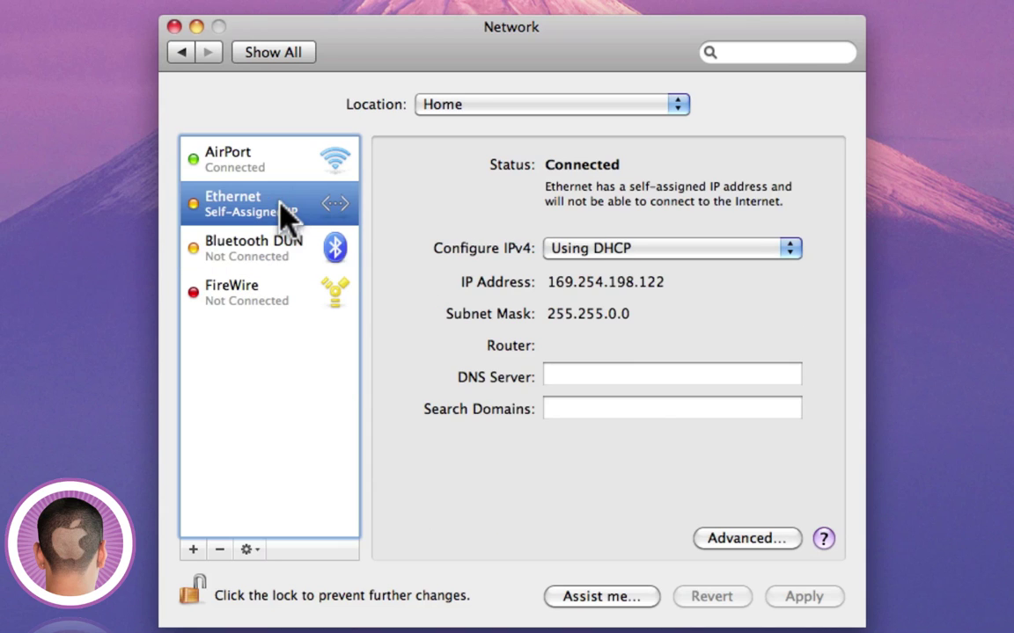
pyautogui.click(740, 540)
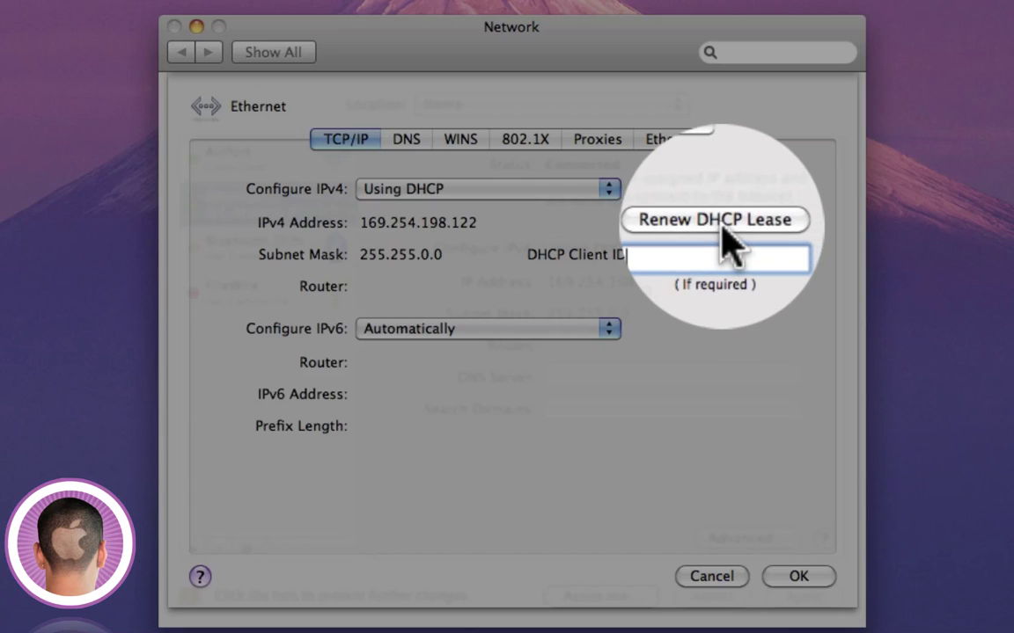
pyautogui.click(721, 223)
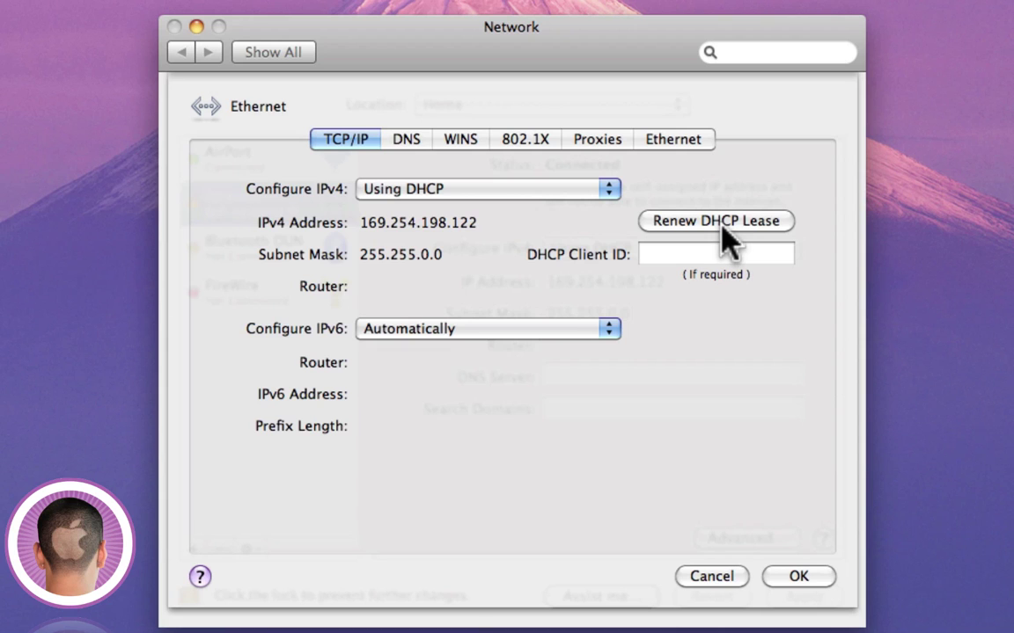
pyautogui.click(790, 580)
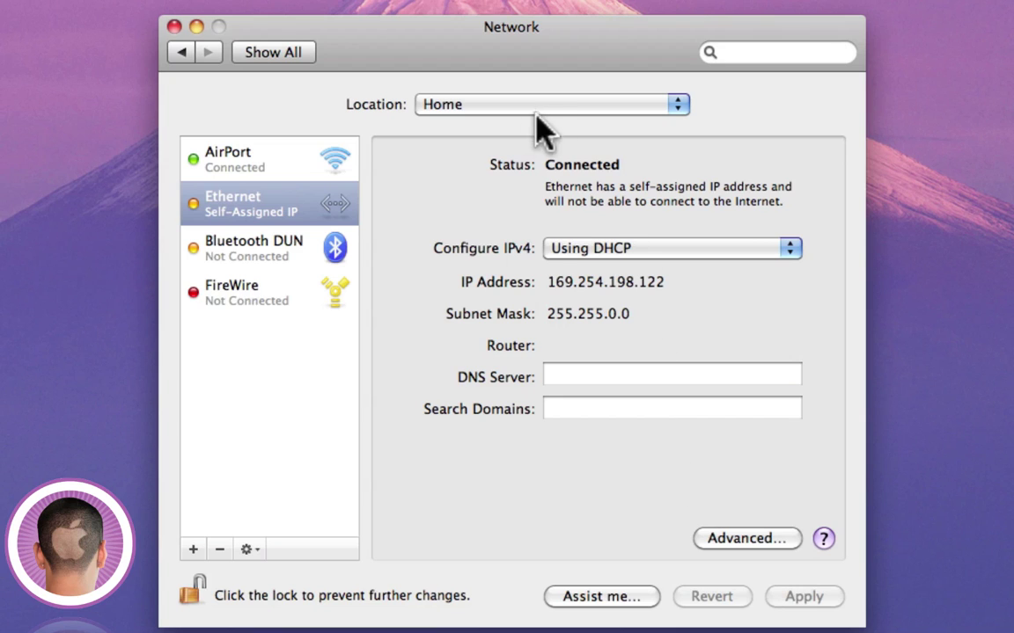
# Add a network location named 'Test' through Edit Locations and make it active
pyautogui.click(447, 104)
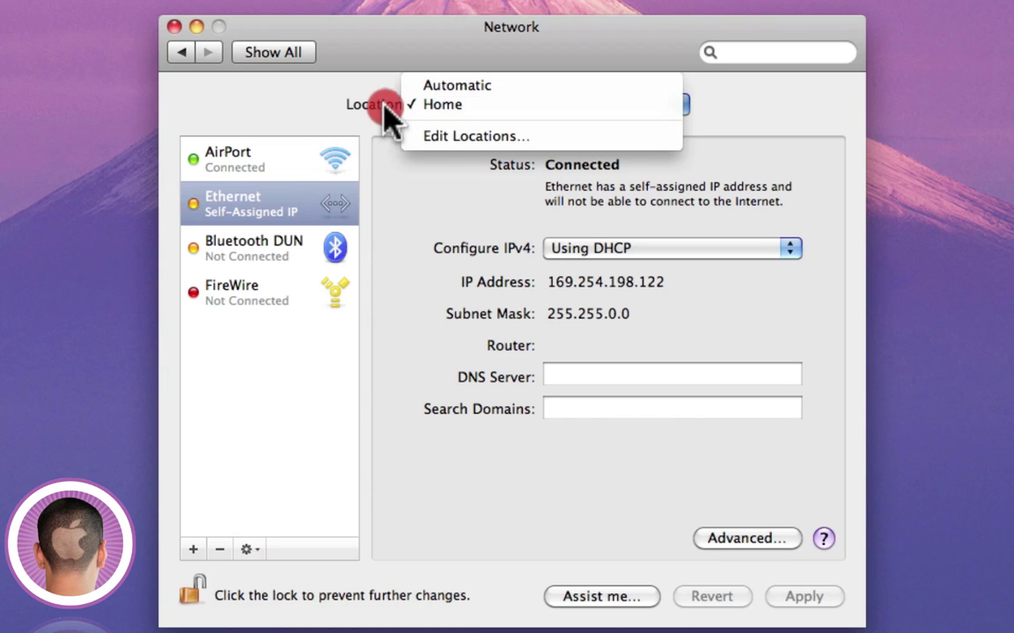
pyautogui.click(463, 136)
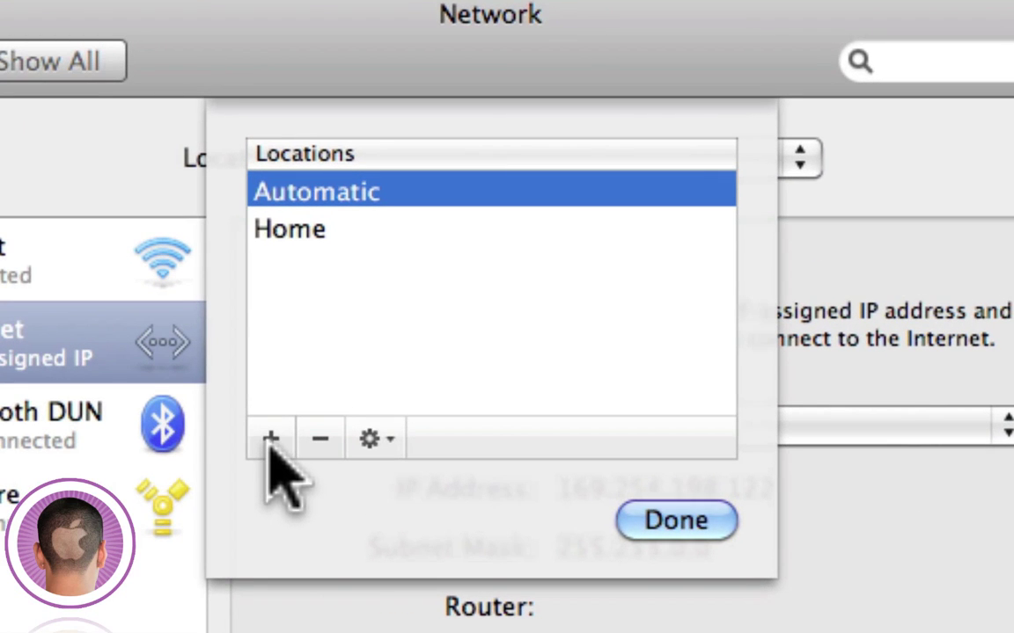
pyautogui.click(271, 440)
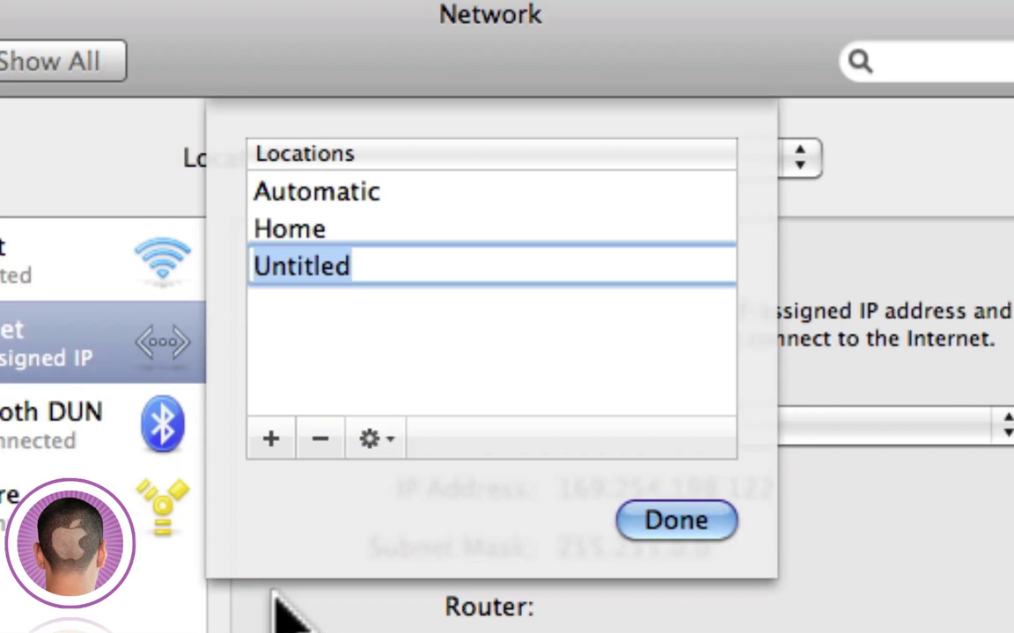
pyautogui.write('Test')
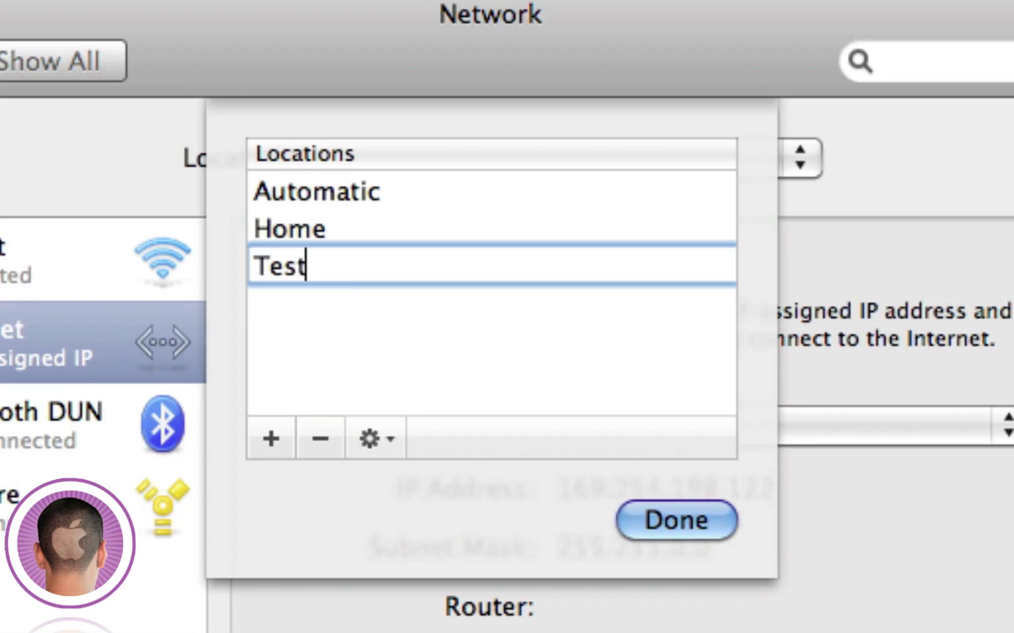
pyautogui.click(669, 520)
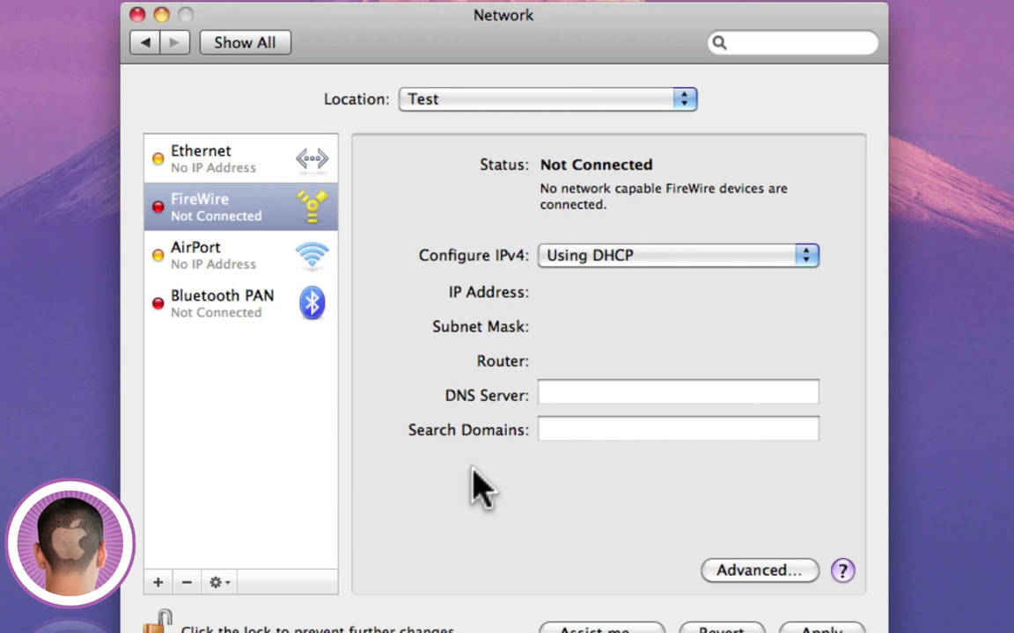
# Renew AirPort's DHCP lease in its advanced TCP/IP settings, confirming the prompt, then close them
pyautogui.click(300, 266)
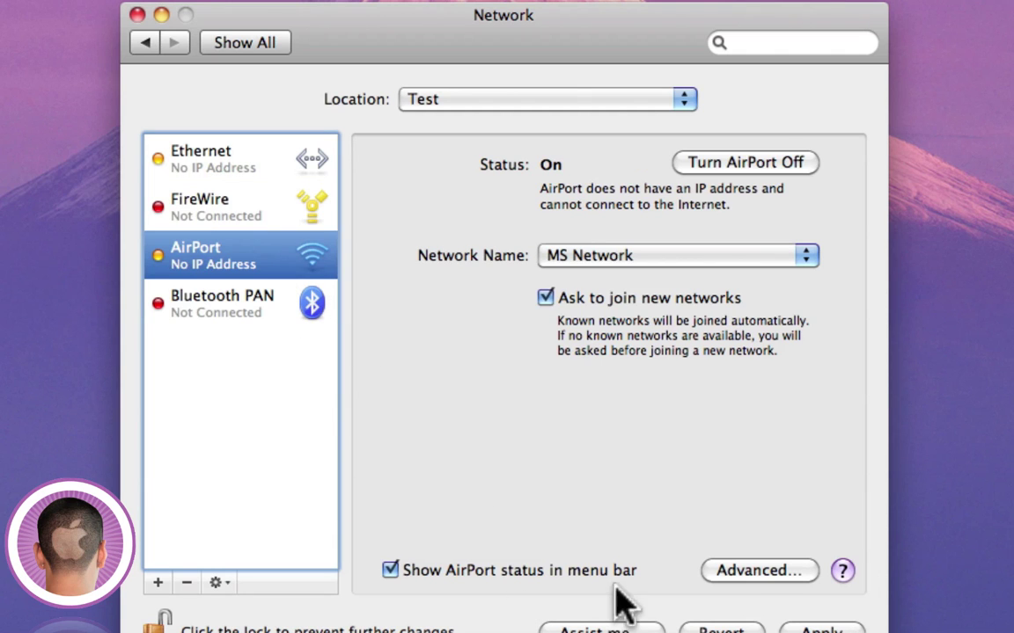
pyautogui.click(755, 572)
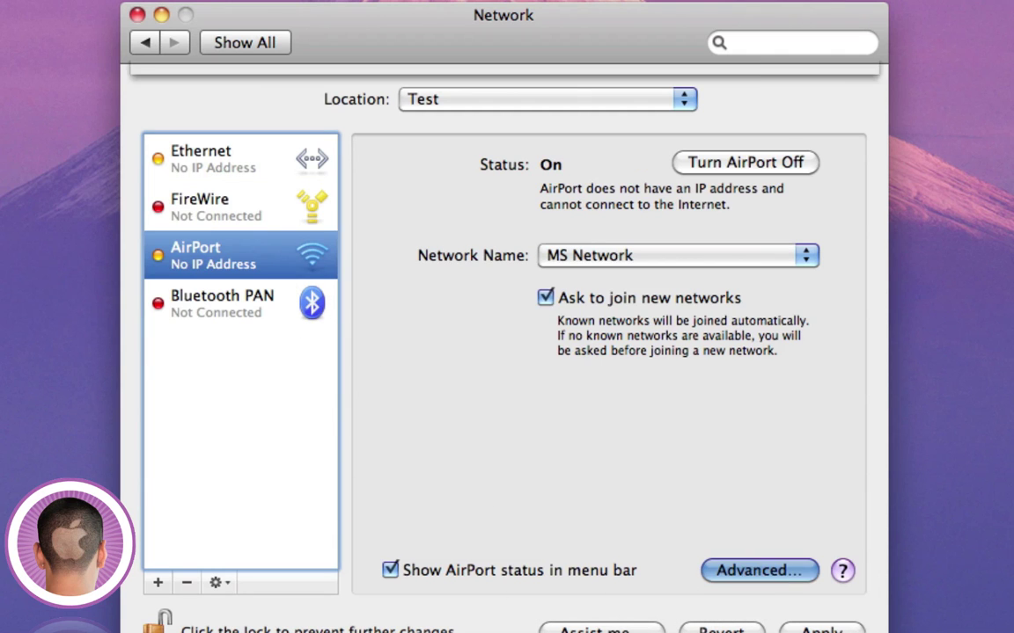
pyautogui.click(369, 141)
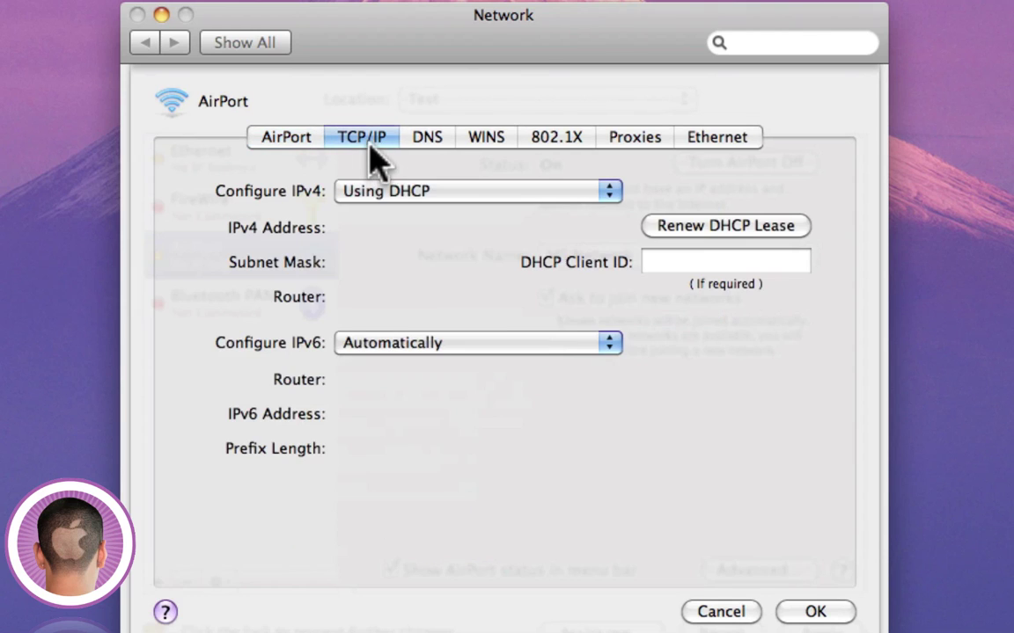
pyautogui.click(419, 137)
pyautogui.click(378, 140)
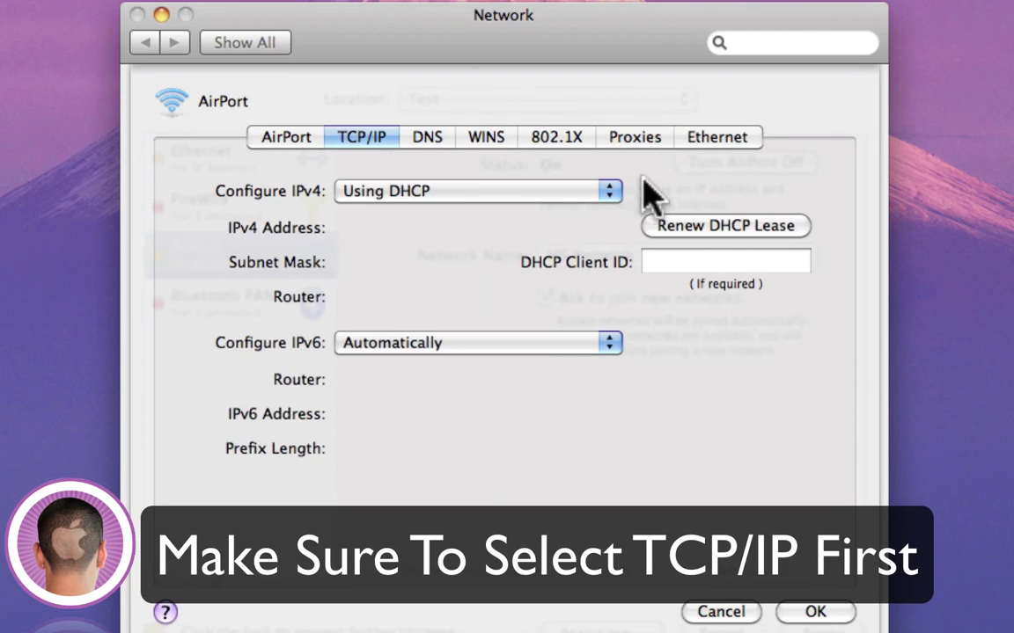
pyautogui.click(709, 227)
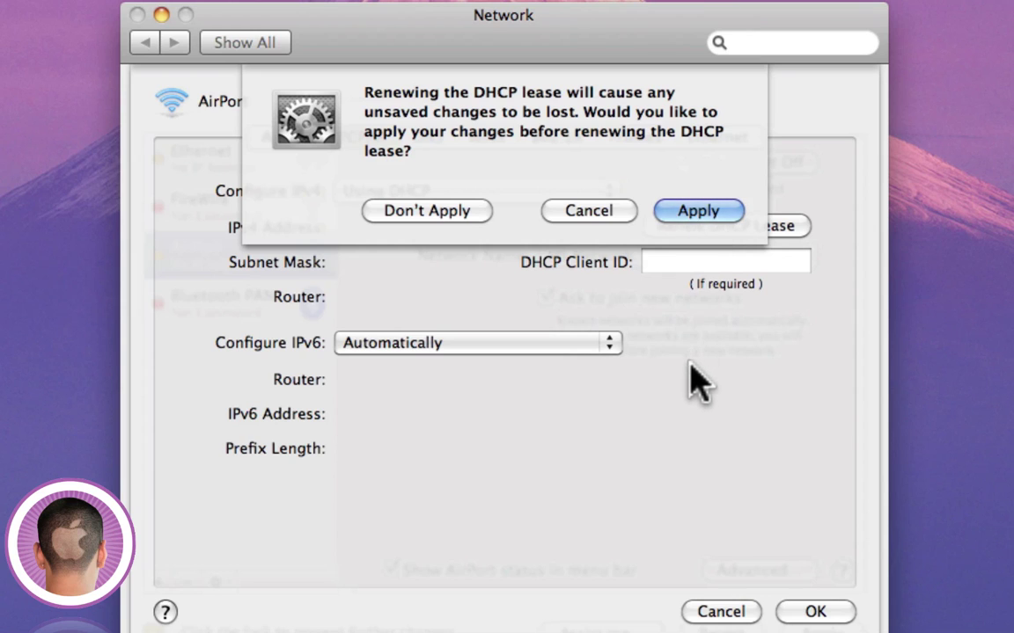
pyautogui.click(698, 210)
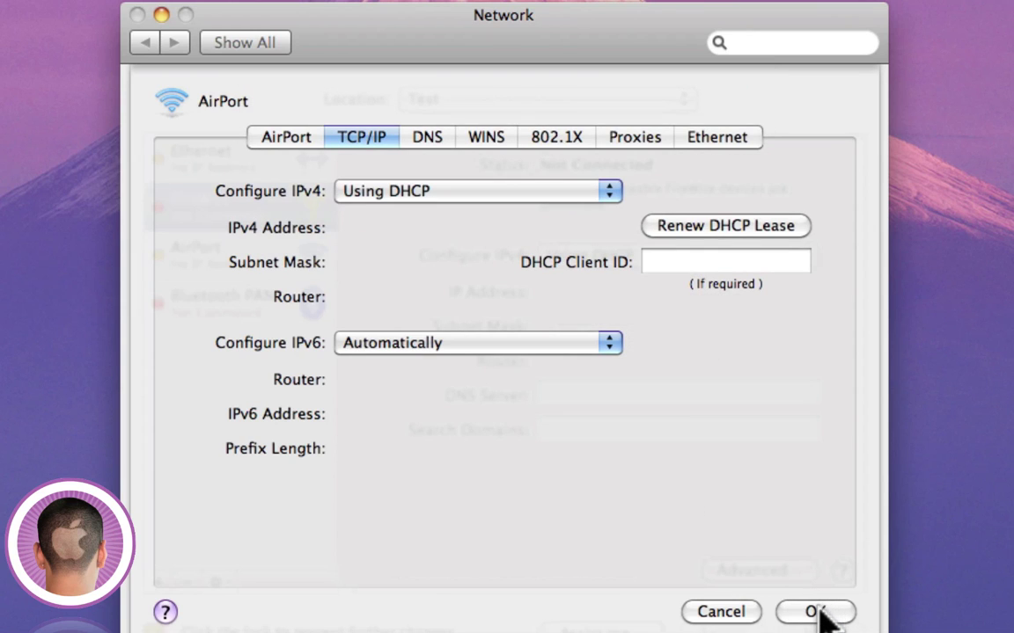
pyautogui.click(818, 613)
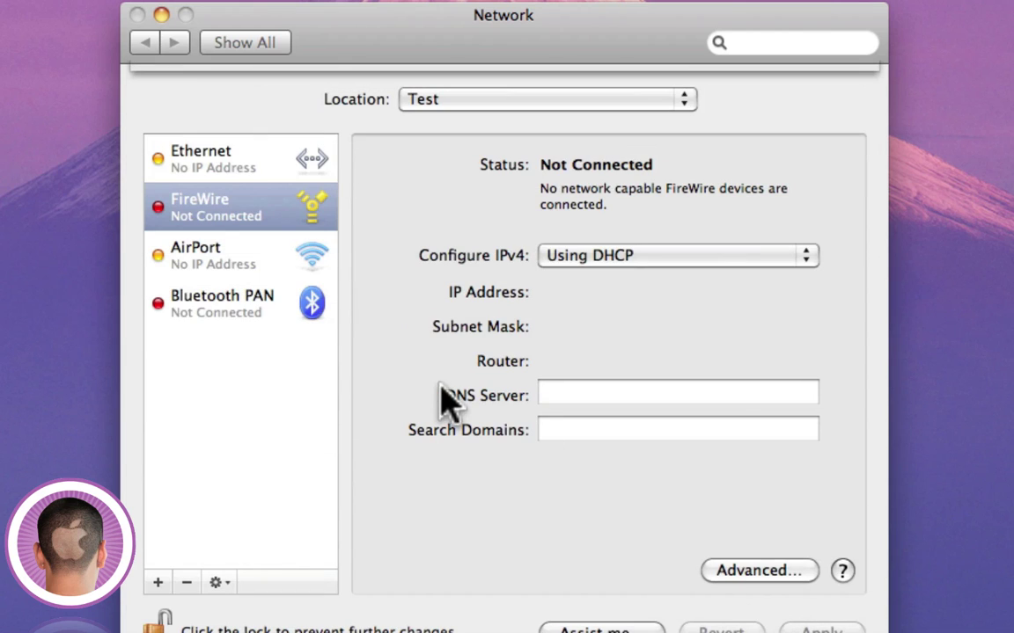
# Check the AirPort, Ethernet and FireWire statuses, ending on AirPort connected at 192.168.1.3
pyautogui.click(274, 254)
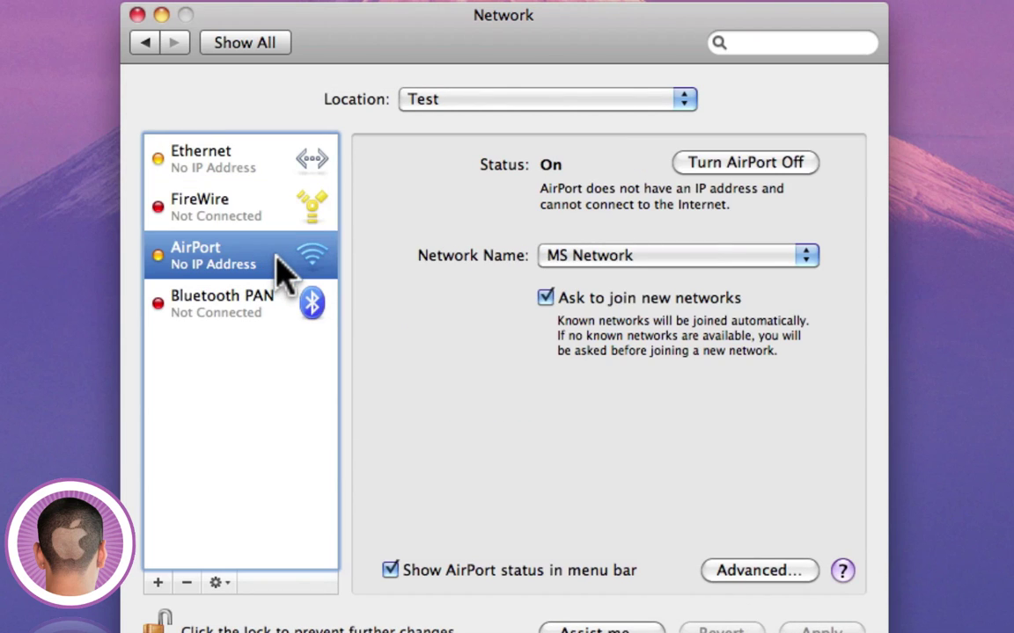
pyautogui.click(275, 176)
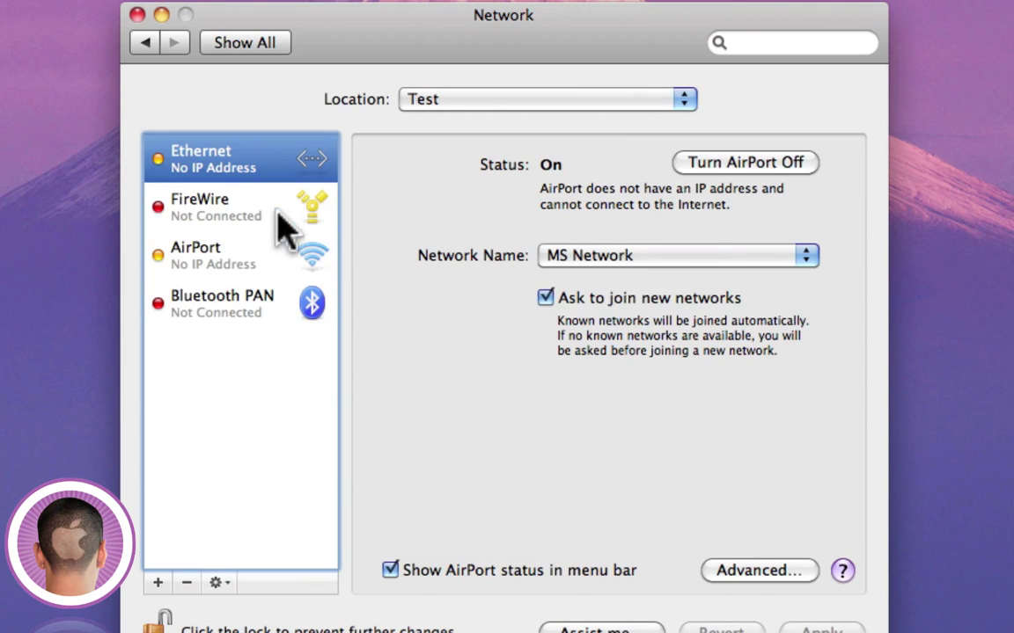
pyautogui.click(255, 264)
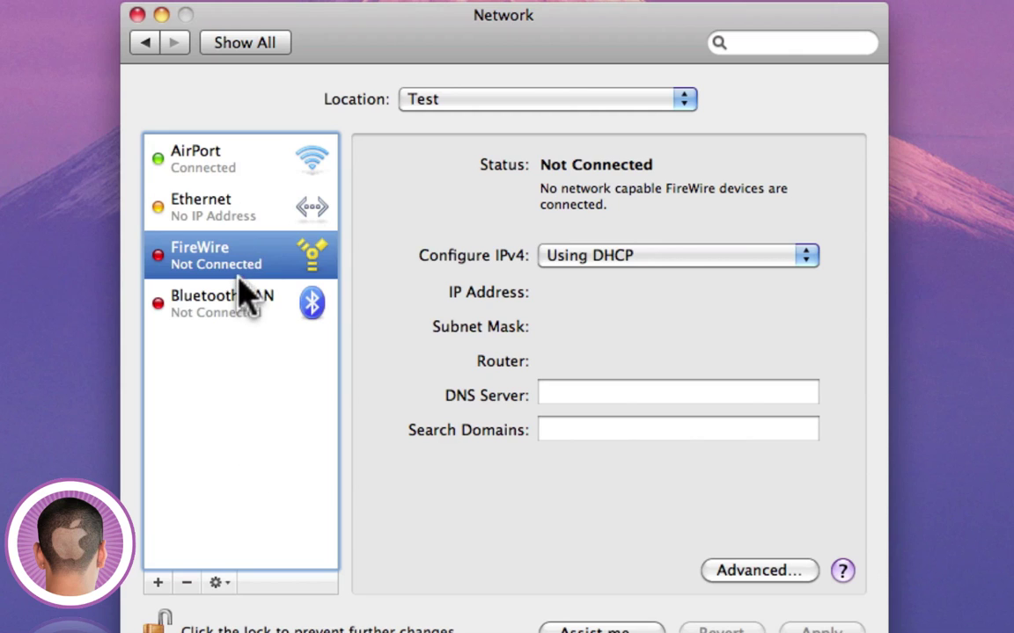
pyautogui.click(236, 172)
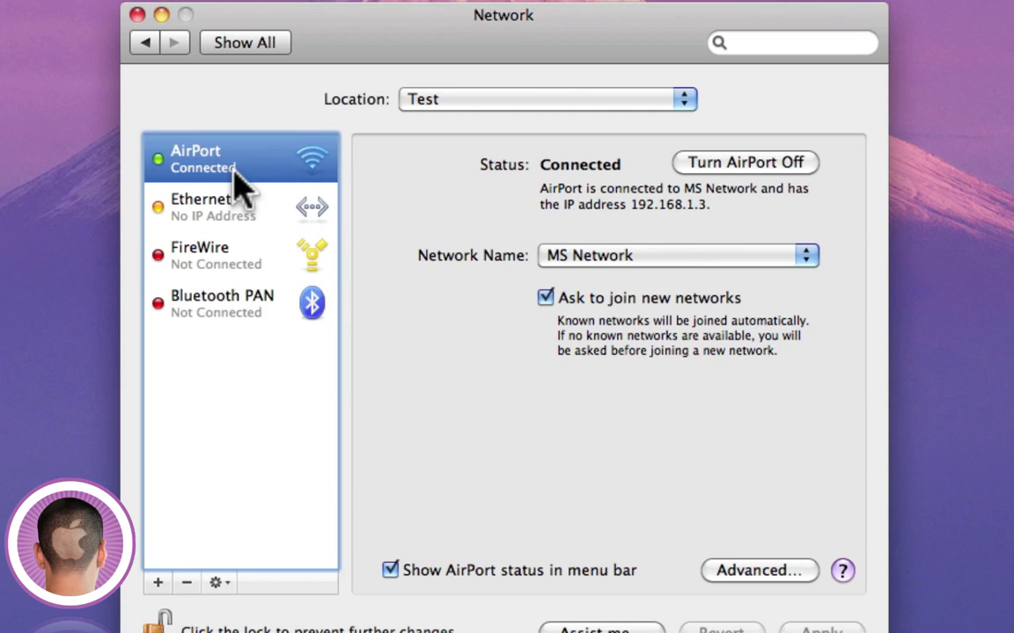